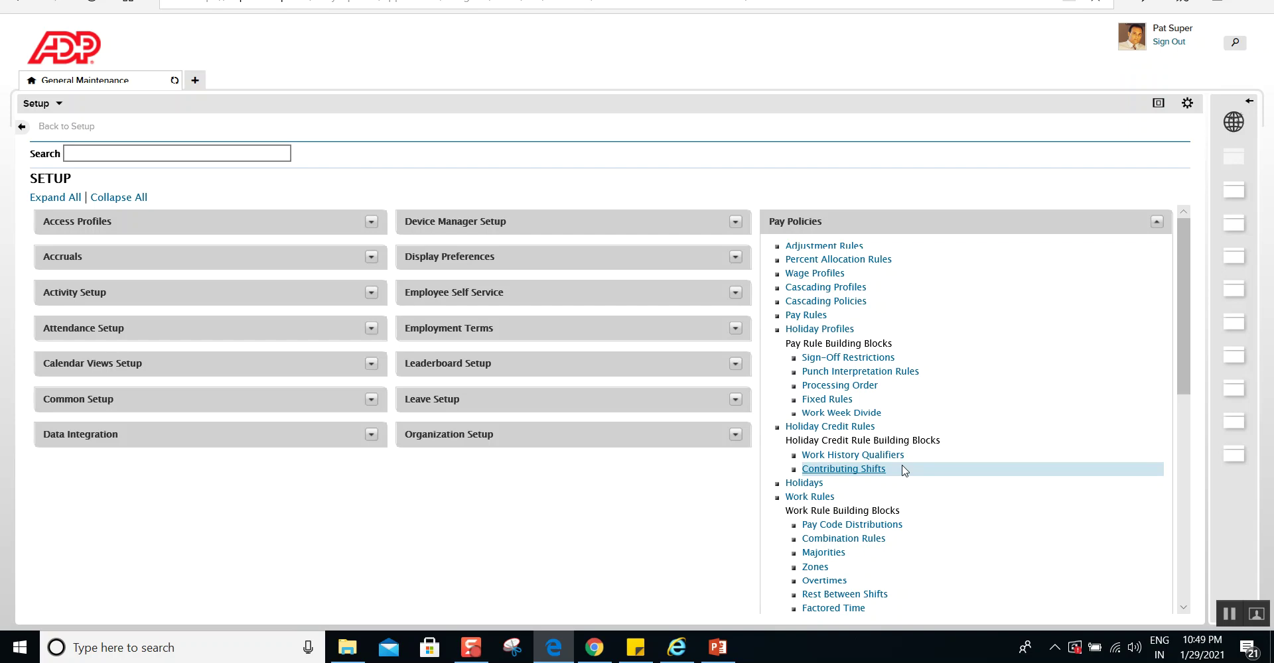
{"action": "left_click", "coordinate": [862, 470]}
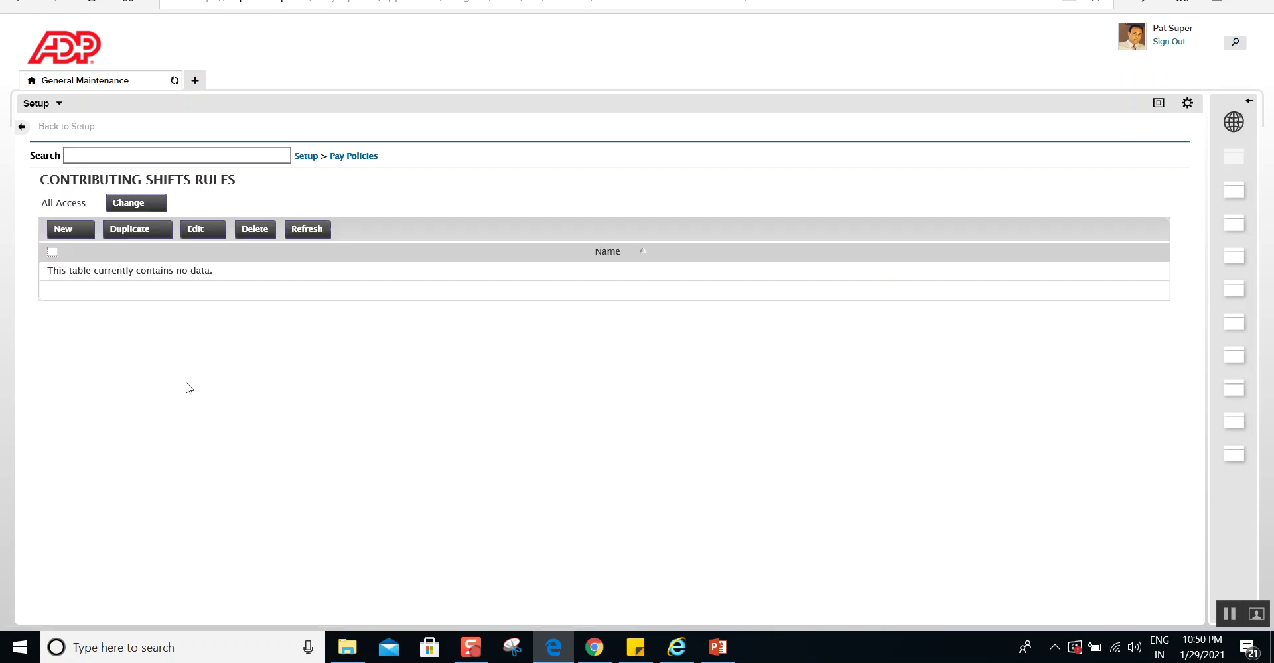
{"action": "left_click", "coordinate": [64, 229]}
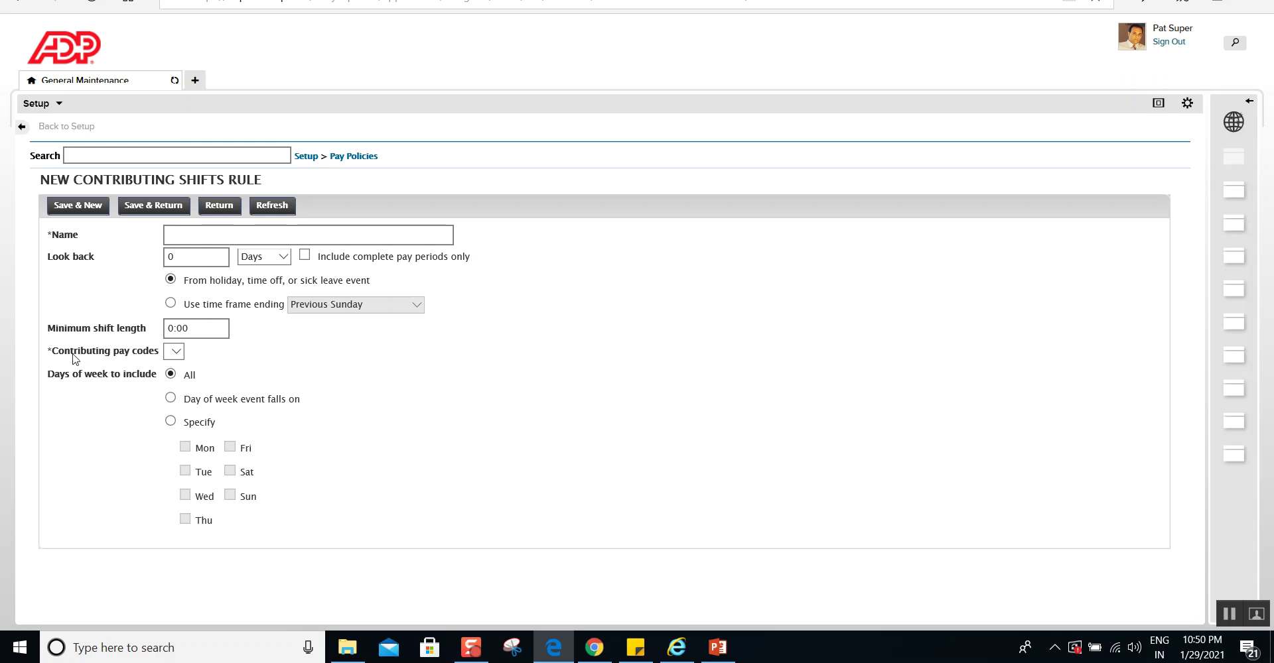
{"action": "left_click", "coordinate": [300, 158]}
- Create and save a contributing pay code set named "Regular Pay code" that contains the Regular pay code
{"action": "left_click_drag", "start_coordinate": [1180, 273], "coordinate": [1179, 426]}
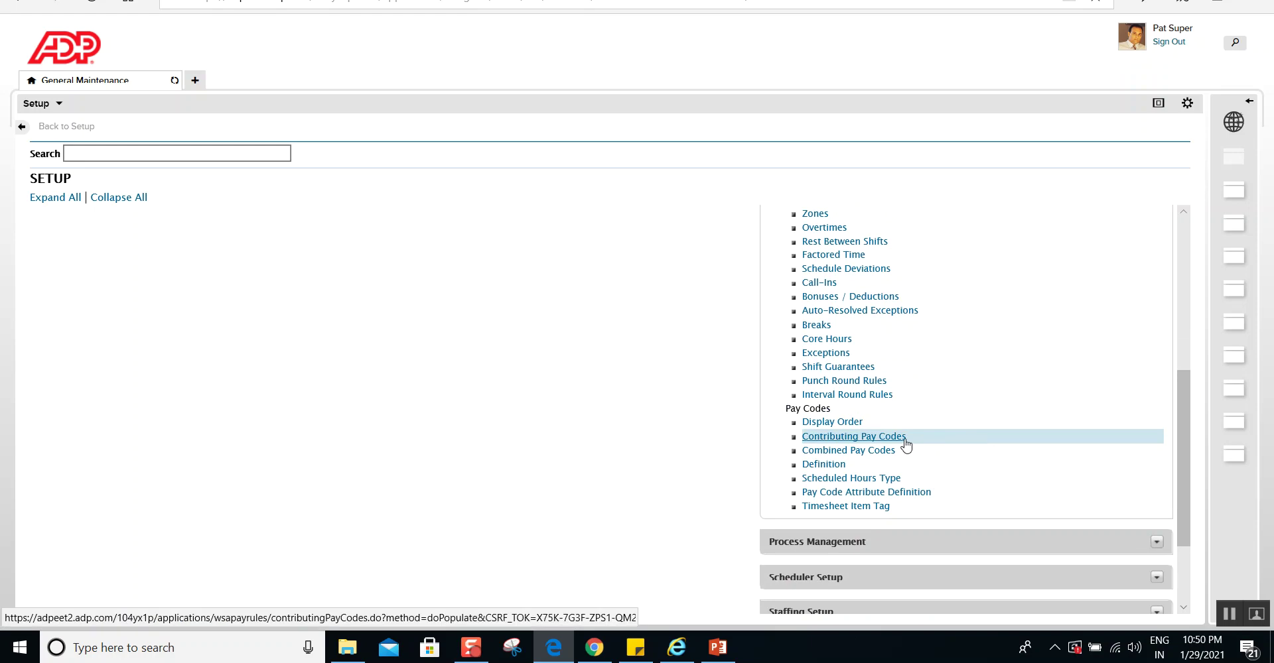
{"action": "left_click", "coordinate": [904, 442]}
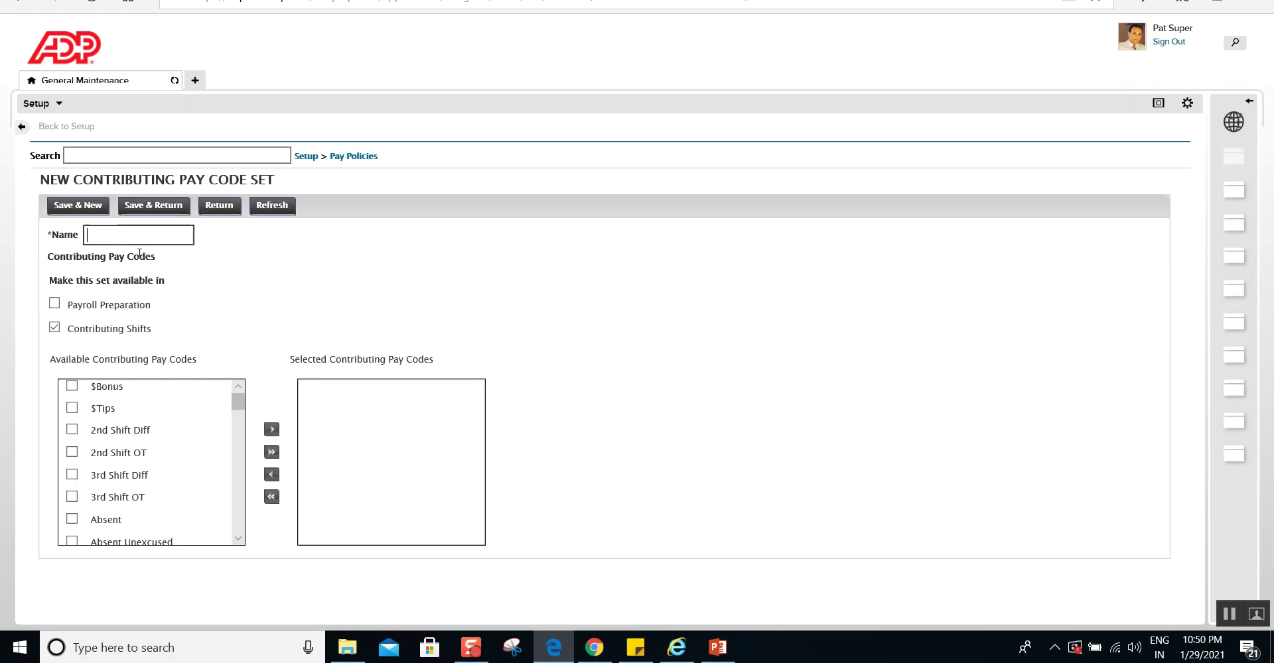
{"action": "type", "text": "Regular Pay code"}
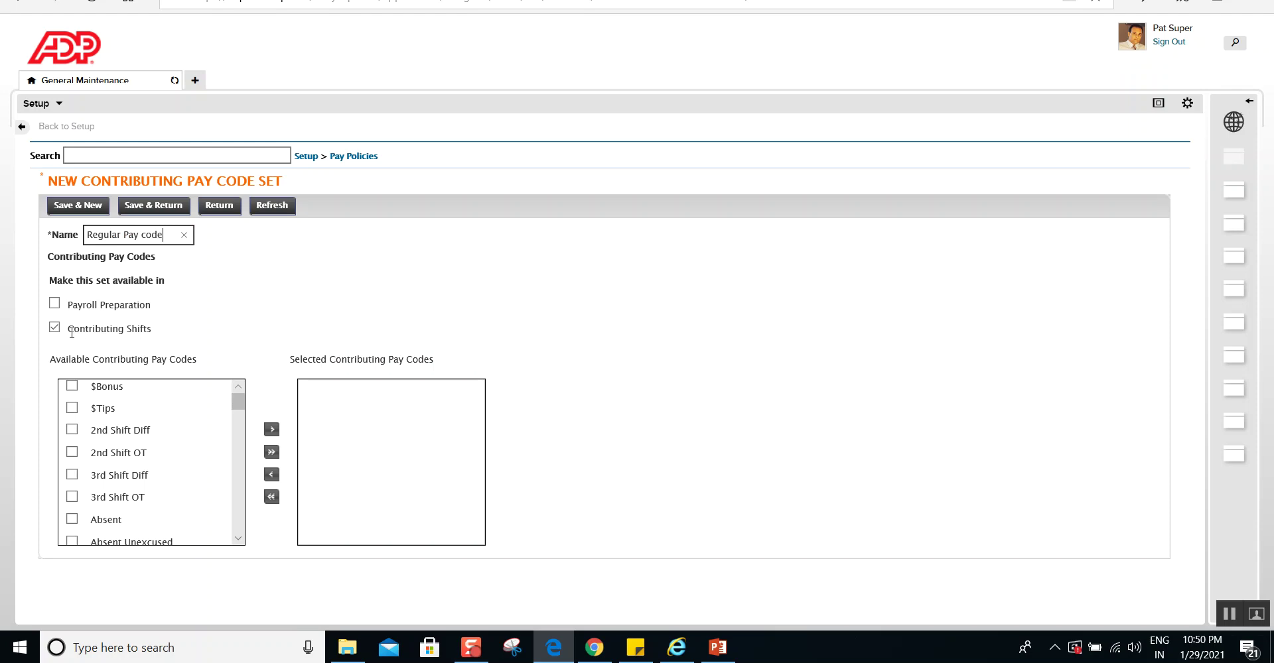
{"action": "left_click_drag", "start_coordinate": [238, 402], "coordinate": [230, 515]}
{"action": "left_click", "coordinate": [71, 442]}
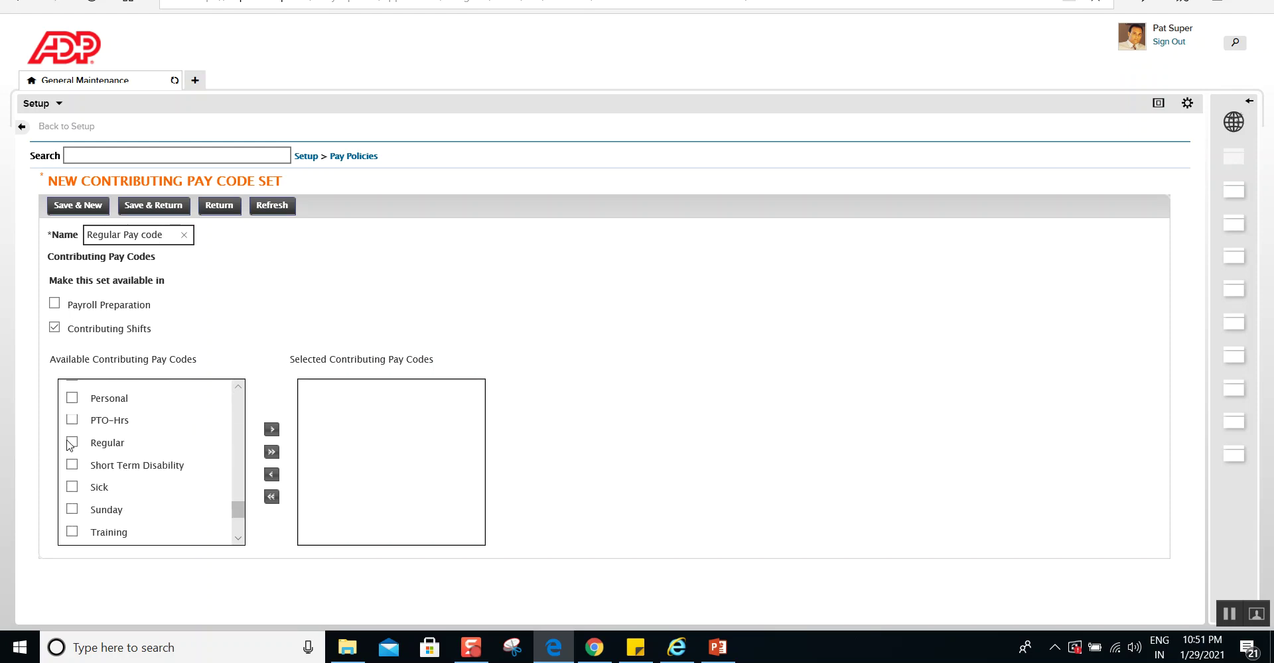
{"action": "left_click", "coordinate": [270, 431]}
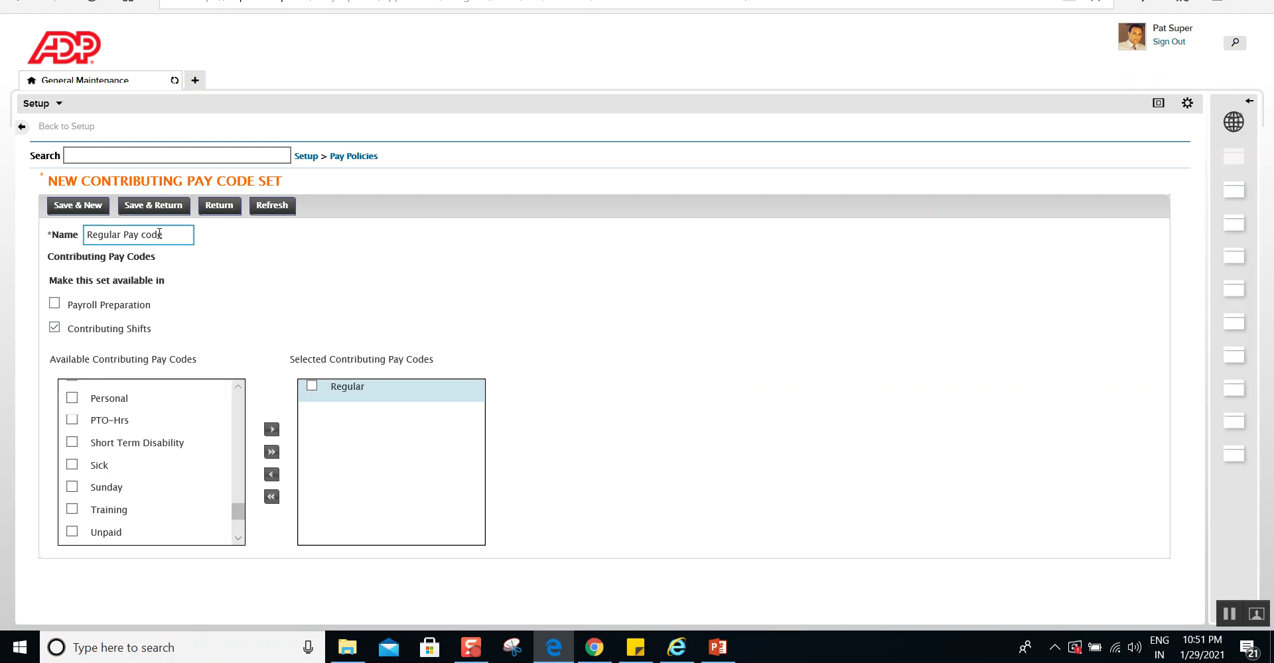
{"action": "left_click", "coordinate": [159, 207]}
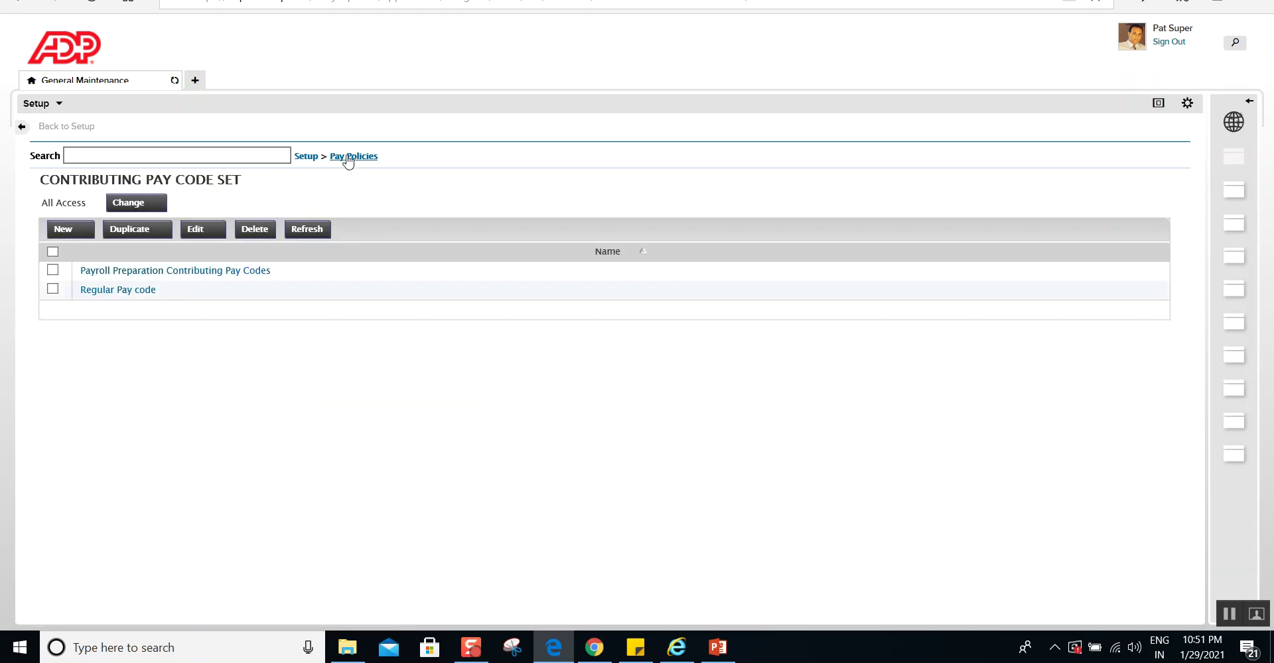
- Start a new contributing shifts rule in Pay Policies and name it "Contributing Shift"
{"action": "left_click", "coordinate": [349, 158]}
{"action": "left_click", "coordinate": [404, 418]}
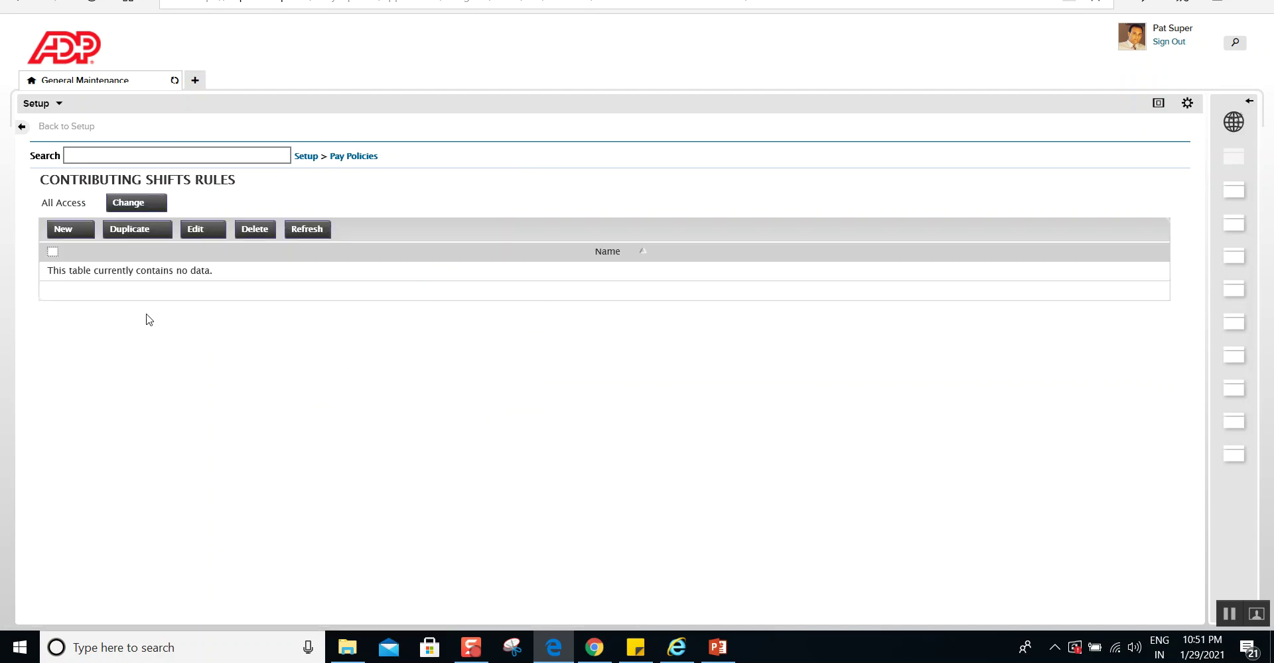
{"action": "left_click", "coordinate": [61, 229]}
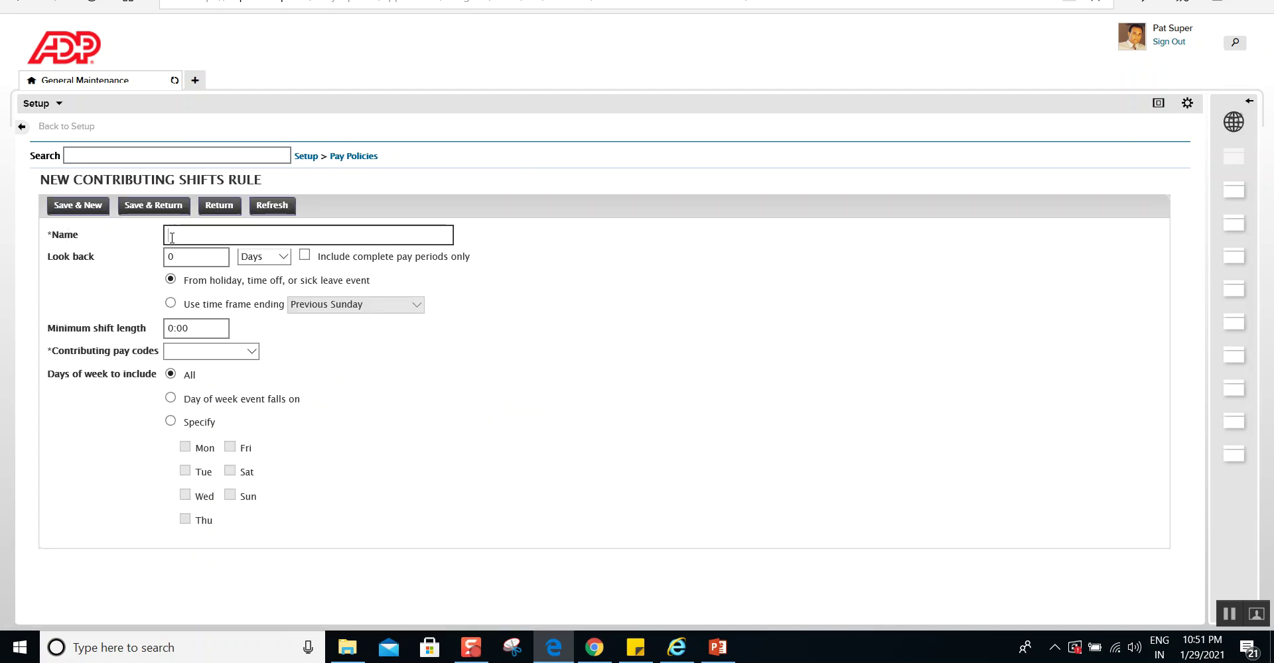
{"action": "type", "text": "con"}
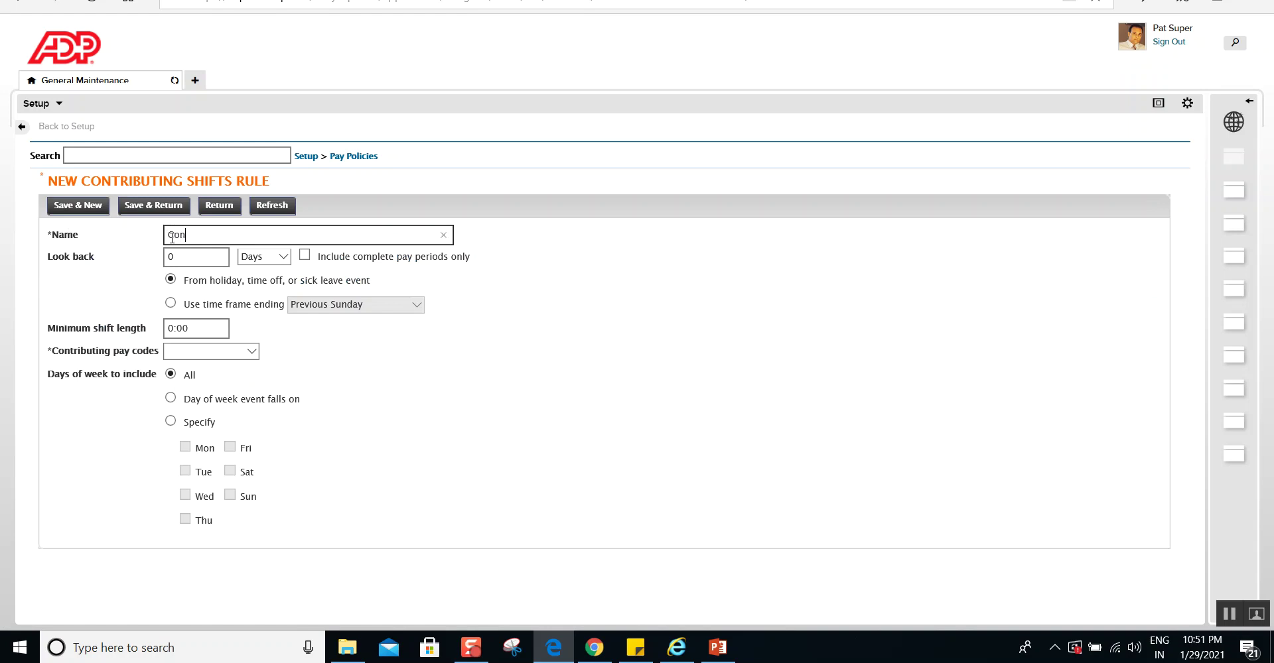
{"action": "type", "text": "tributing Shift"}
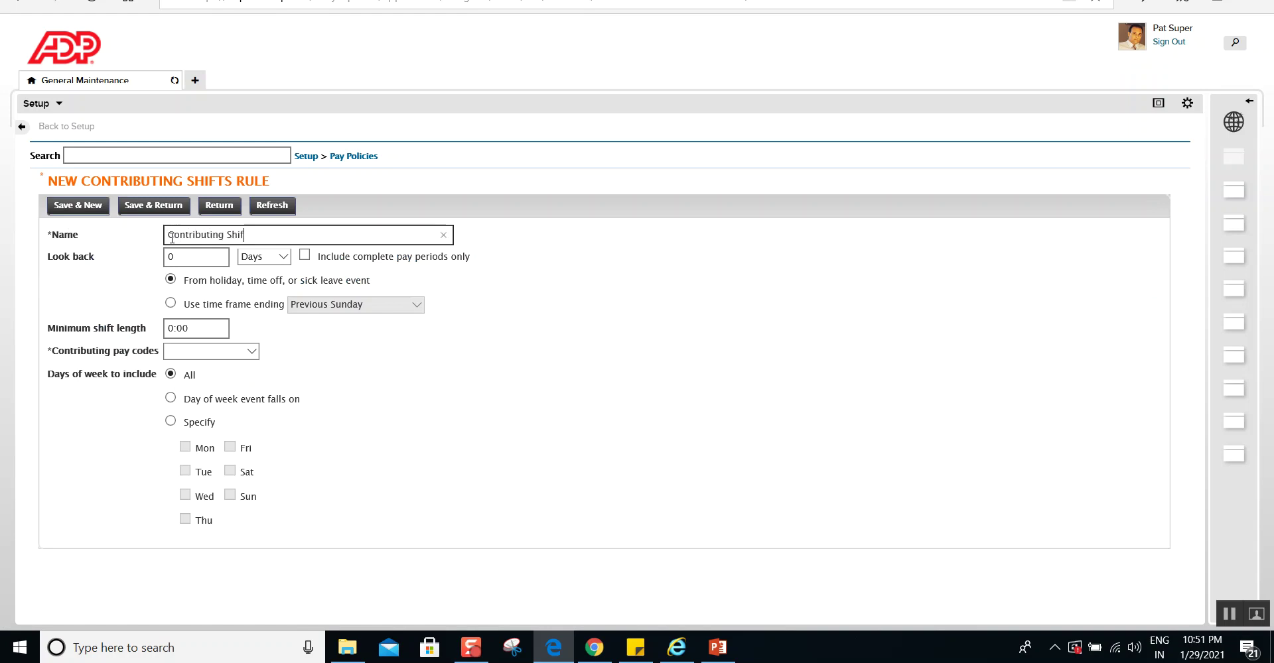
{"action": "left_click", "coordinate": [171, 238]}
{"action": "key", "text": "BackSpace"}
{"action": "type", "text": "C"}
- Set the rule's look back to 30 days, minimum shift length to 6:00 and contributing pay codes to Regular Pay code
{"action": "left_click", "coordinate": [191, 264]}
{"action": "key", "text": "Tab"}
{"action": "type", "text": "30"}
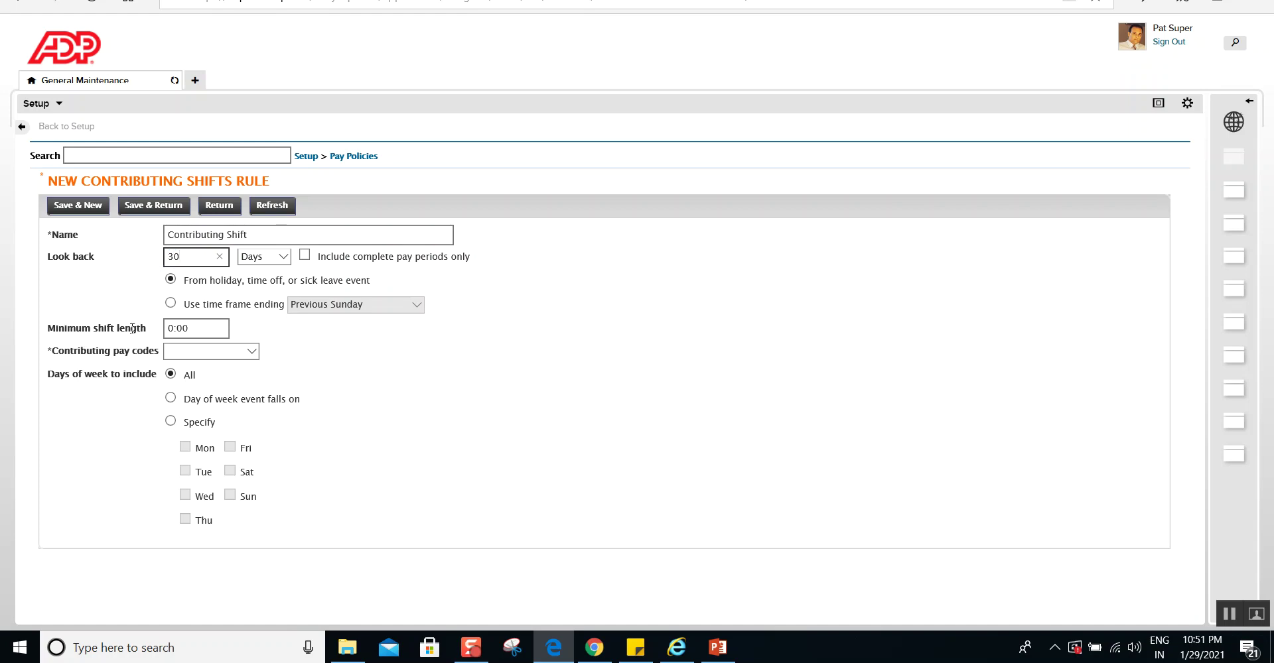
{"action": "left_click", "coordinate": [166, 329]}
{"action": "type", "text": "6"}
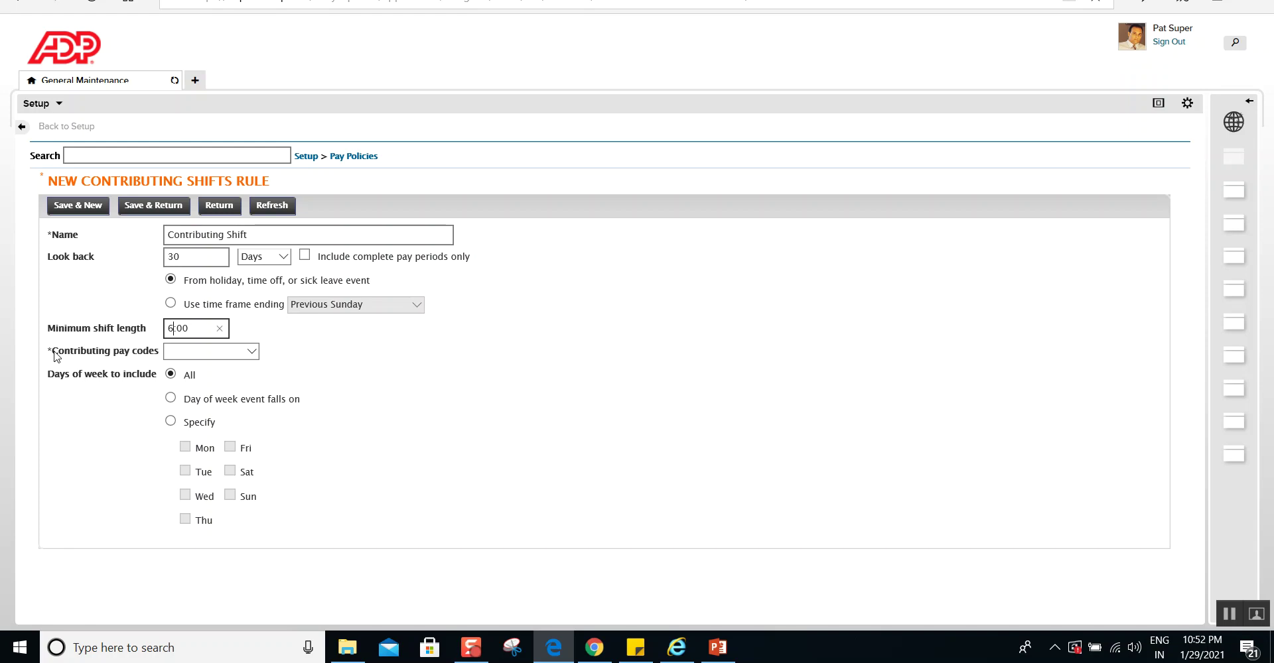
{"action": "left_click", "coordinate": [249, 353]}
{"action": "left_click", "coordinate": [240, 364]}
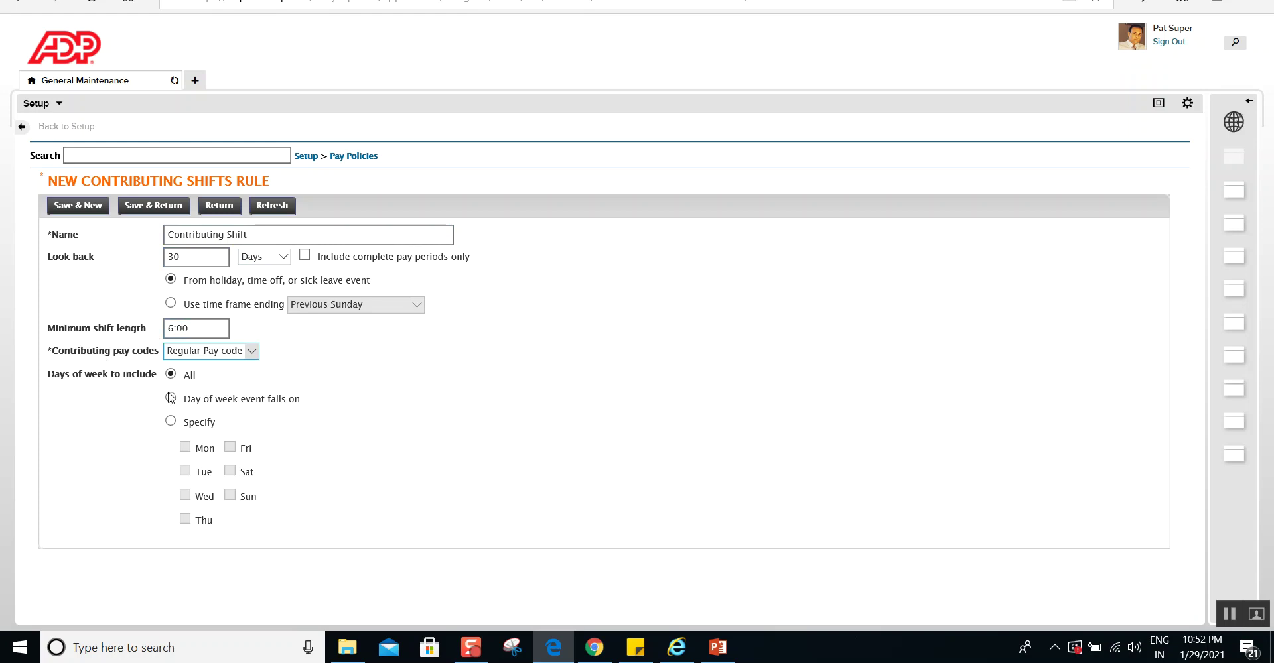
- Restrict the rule's included days of the week to Monday through Friday and save the contributing shifts rule
{"action": "left_click", "coordinate": [169, 422]}
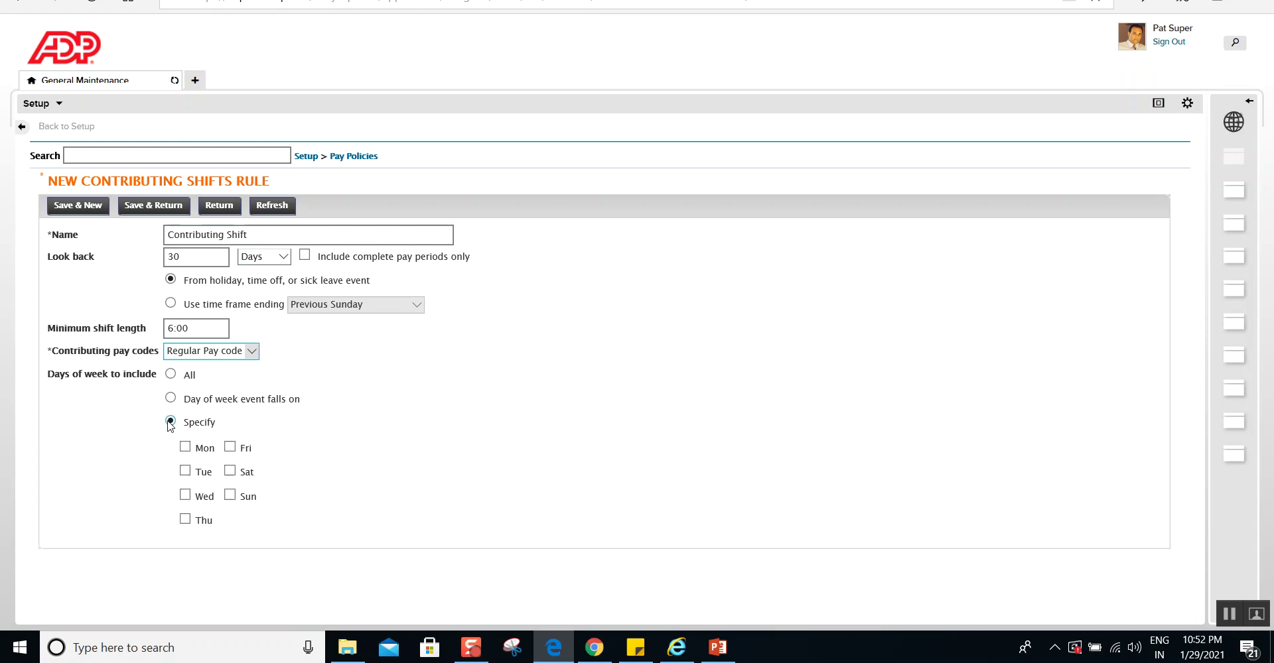
{"action": "left_click", "coordinate": [185, 447]}
{"action": "left_click", "coordinate": [185, 471]}
{"action": "left_click", "coordinate": [185, 495]}
{"action": "left_click", "coordinate": [186, 519]}
{"action": "left_click", "coordinate": [231, 446]}
{"action": "left_click", "coordinate": [158, 207]}
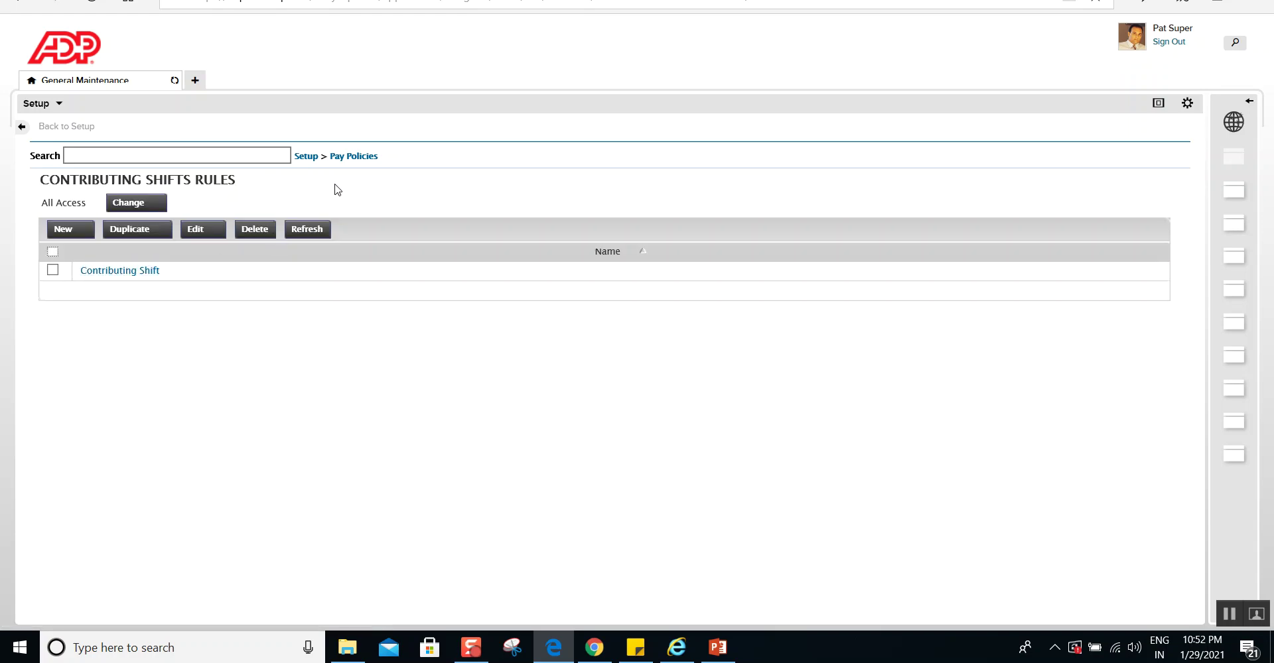
- Start a new work history qualifier named "Work History Qualifier" that uses the Contributing Shift rule
{"action": "left_click", "coordinate": [355, 158]}
{"action": "left_click", "coordinate": [417, 406]}
{"action": "left_click", "coordinate": [64, 229]}
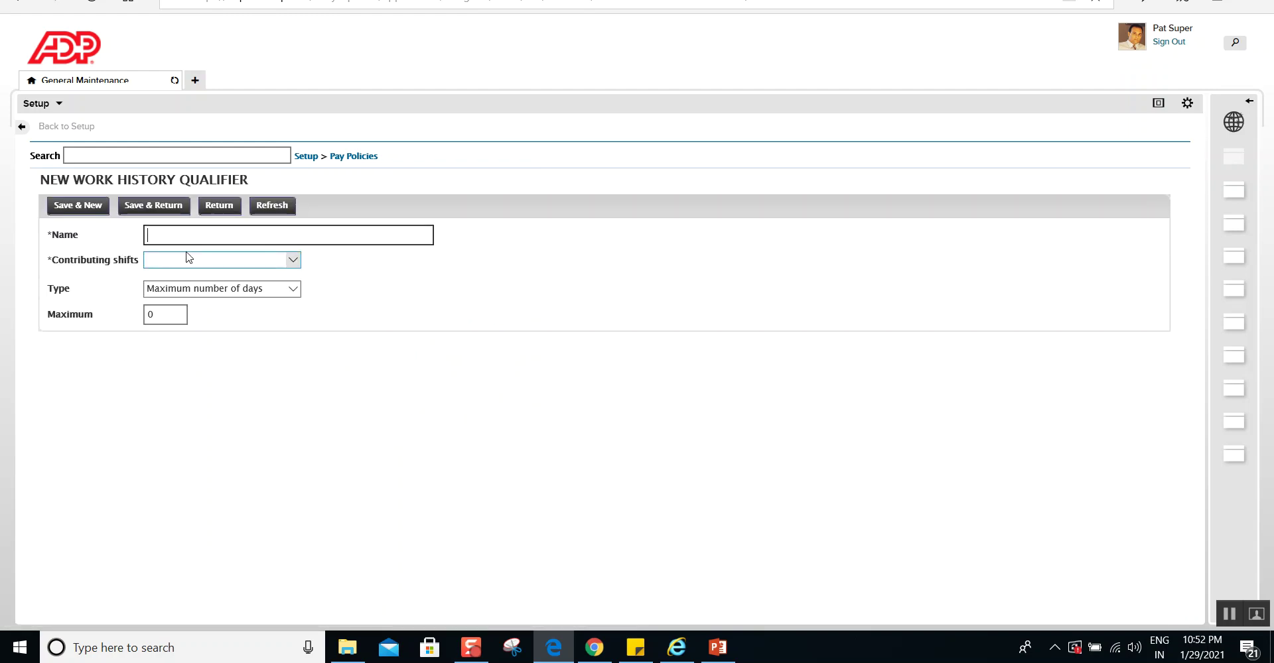
{"action": "type", "text": "Work History Qualifier"}
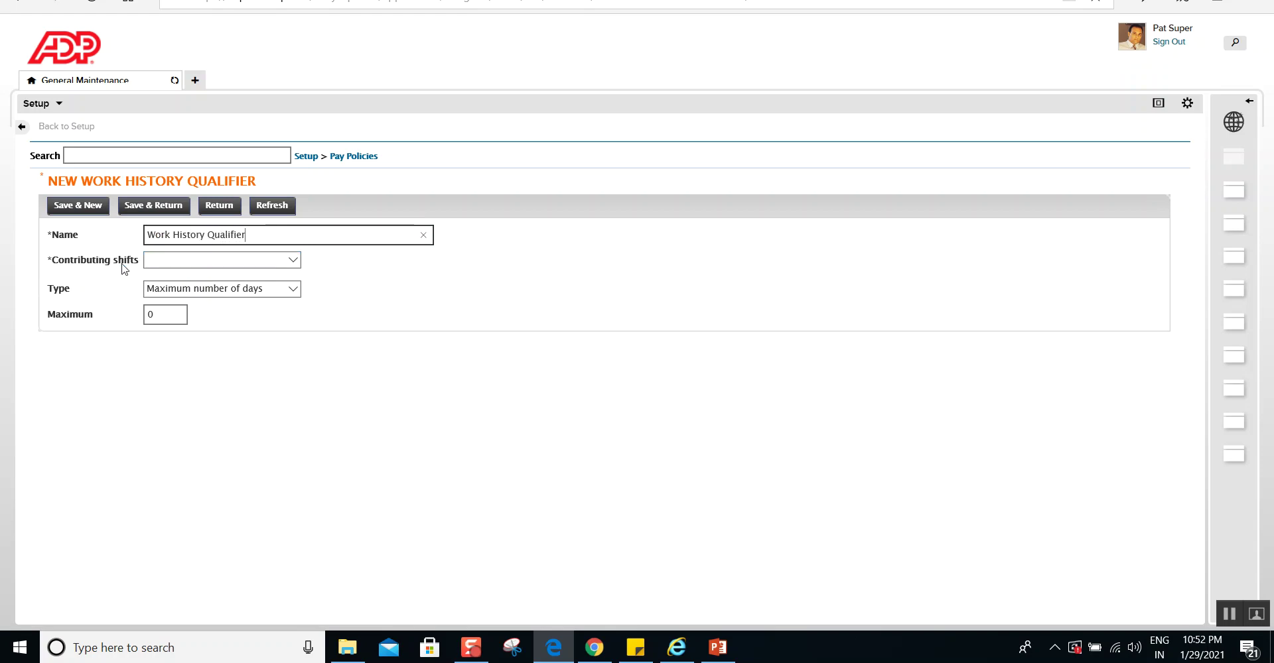
{"action": "left_click", "coordinate": [293, 259]}
{"action": "left_click", "coordinate": [264, 272]}
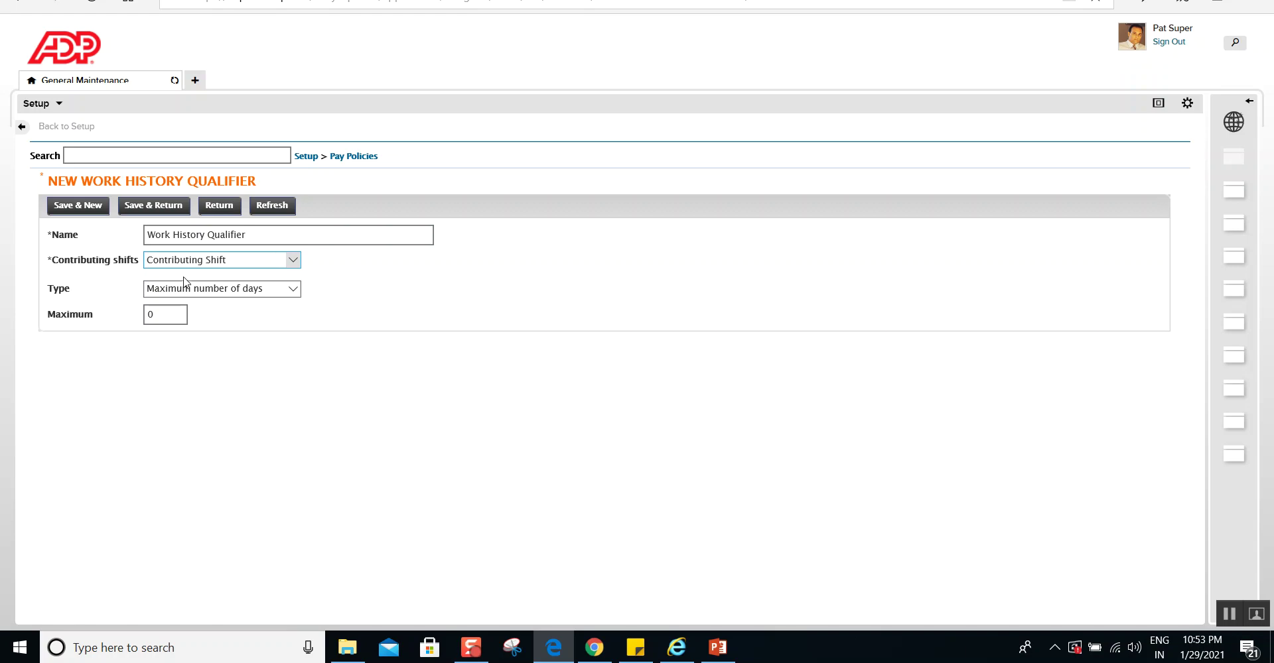
- Set the qualifier type to Minimum number of shifts with a minimum of 15, save it and return to Setup
{"action": "left_click", "coordinate": [298, 291]}
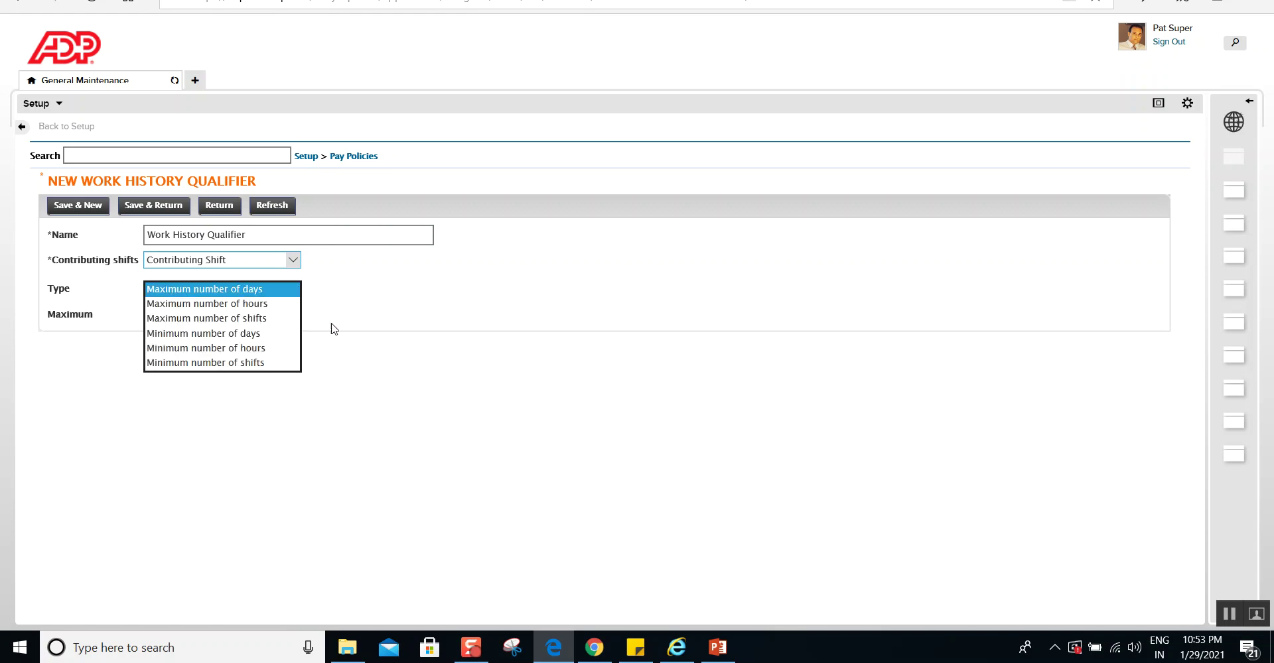
{"action": "left_click", "coordinate": [237, 364]}
{"action": "double_click", "coordinate": [171, 313]}
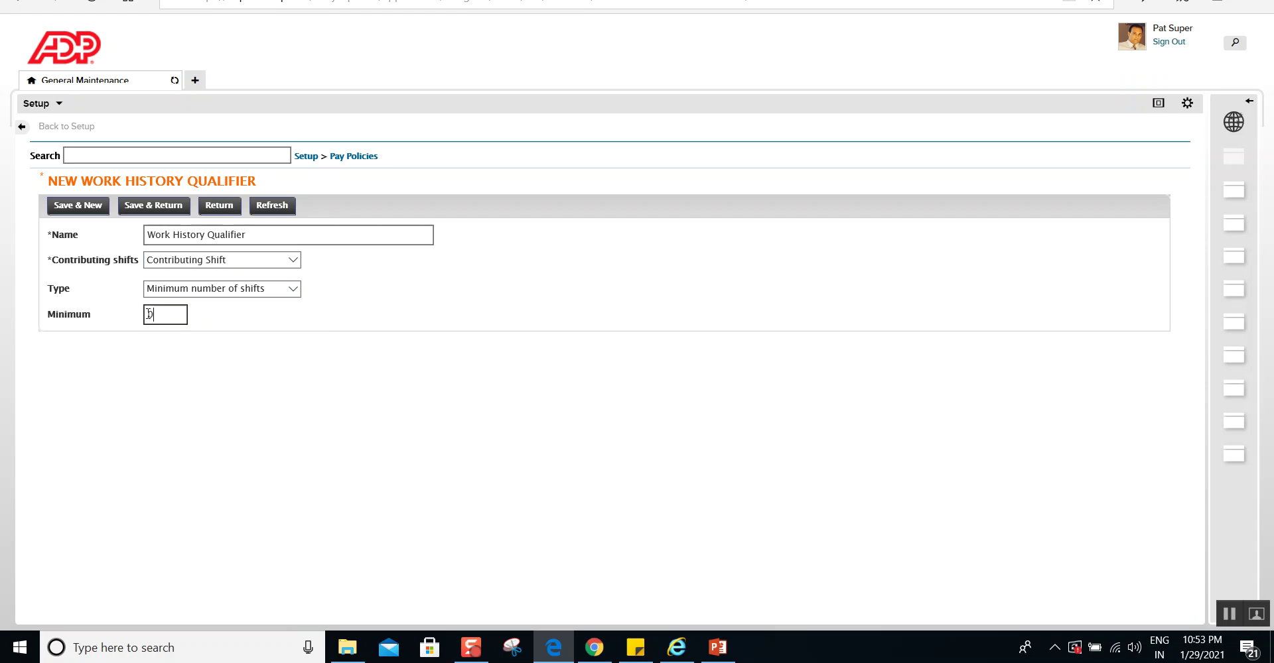
{"action": "type", "text": "15"}
{"action": "left_click", "coordinate": [306, 350]}
{"action": "left_click_drag", "start_coordinate": [175, 314], "coordinate": [148, 316]}
{"action": "left_click", "coordinate": [148, 208]}
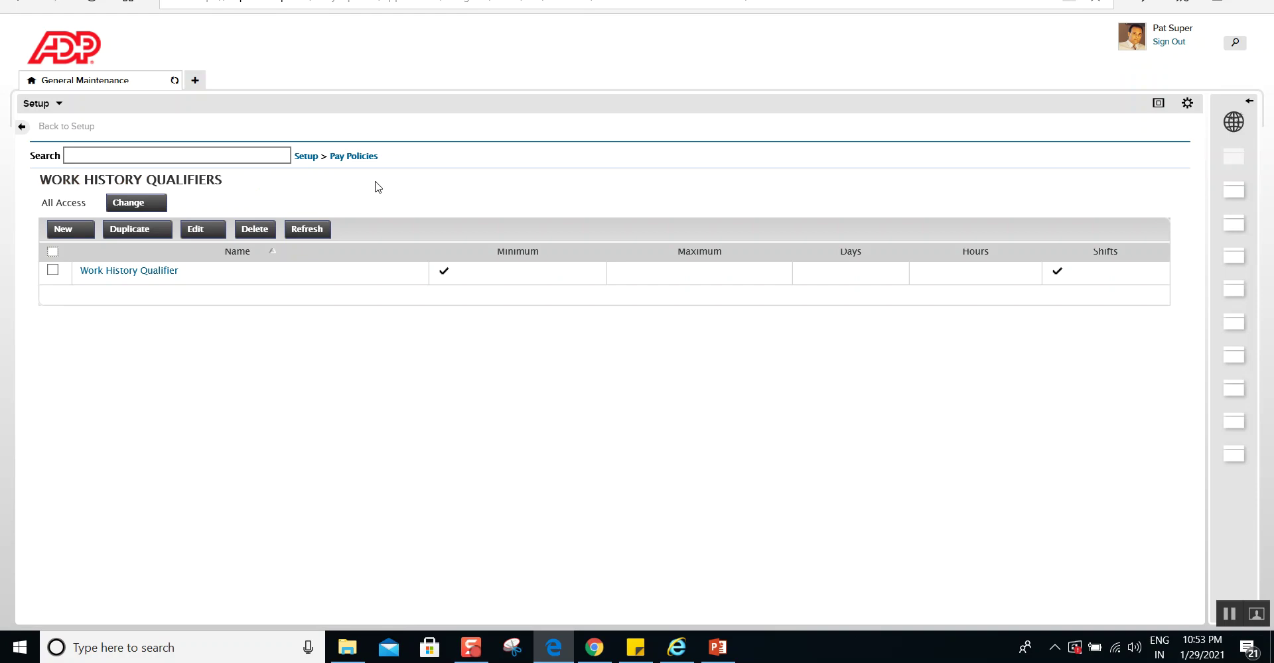
{"action": "left_click", "coordinate": [311, 158]}
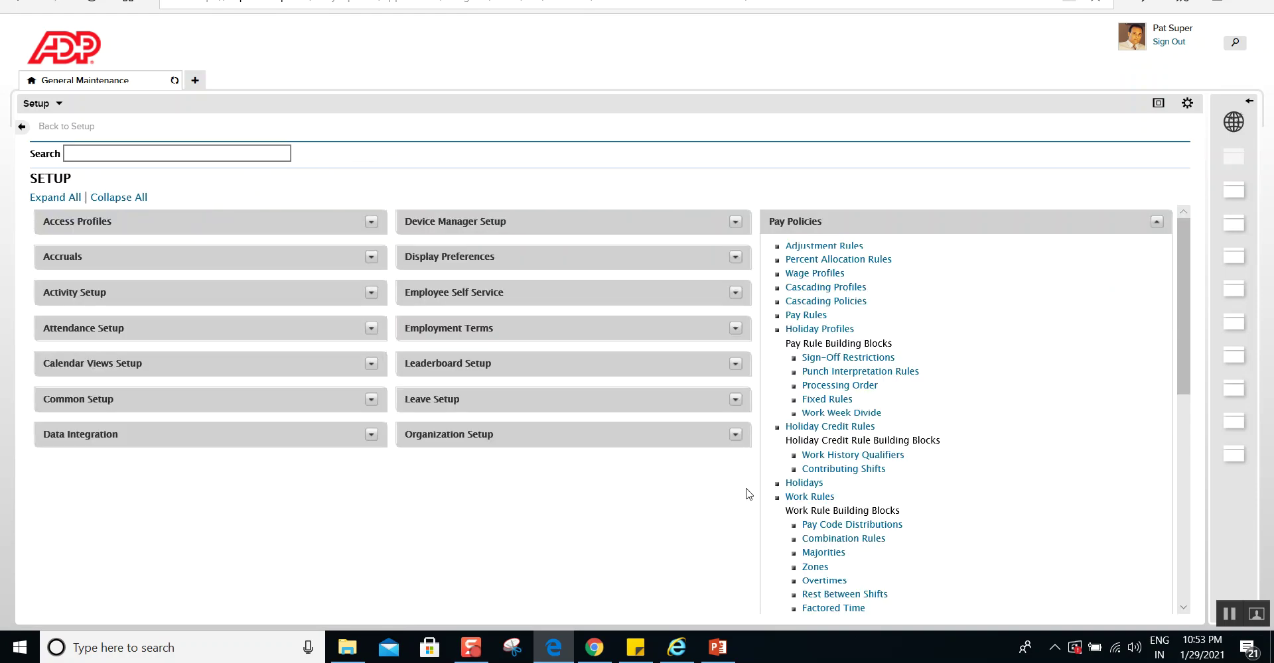